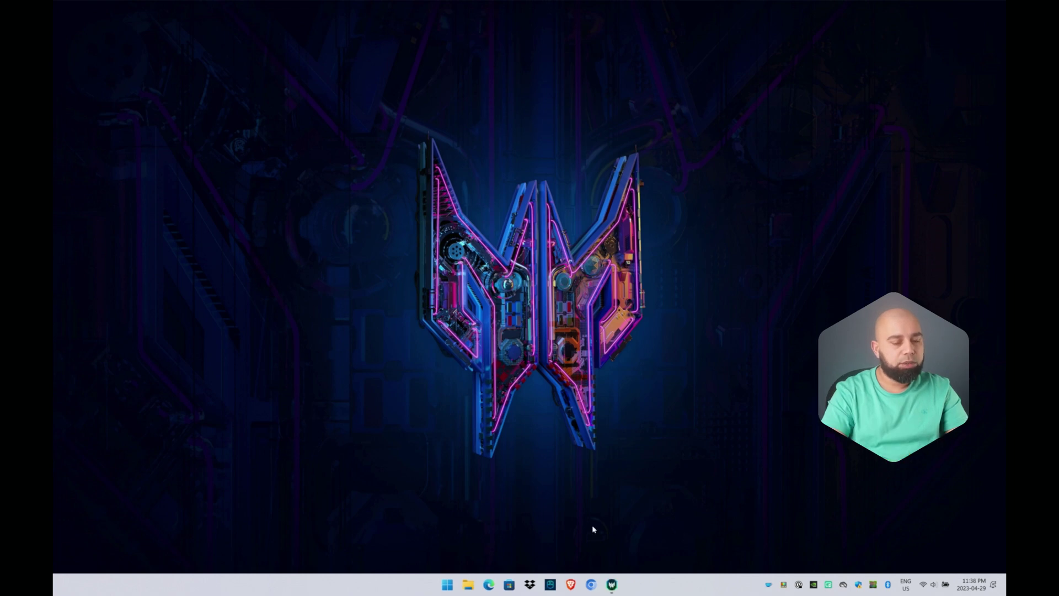
Launch Intel Extreme Tuning Utility from the Start menu.
left_click(448, 584)
left_click(556, 319)
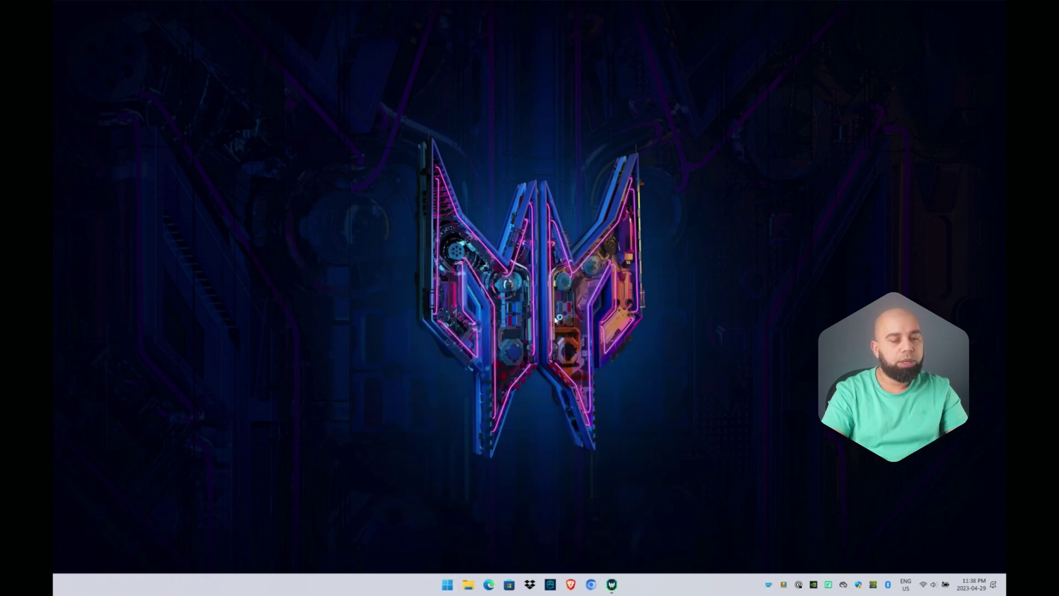
Approve administrator rights so XTU loads its System Information page.
left_click(579, 368)
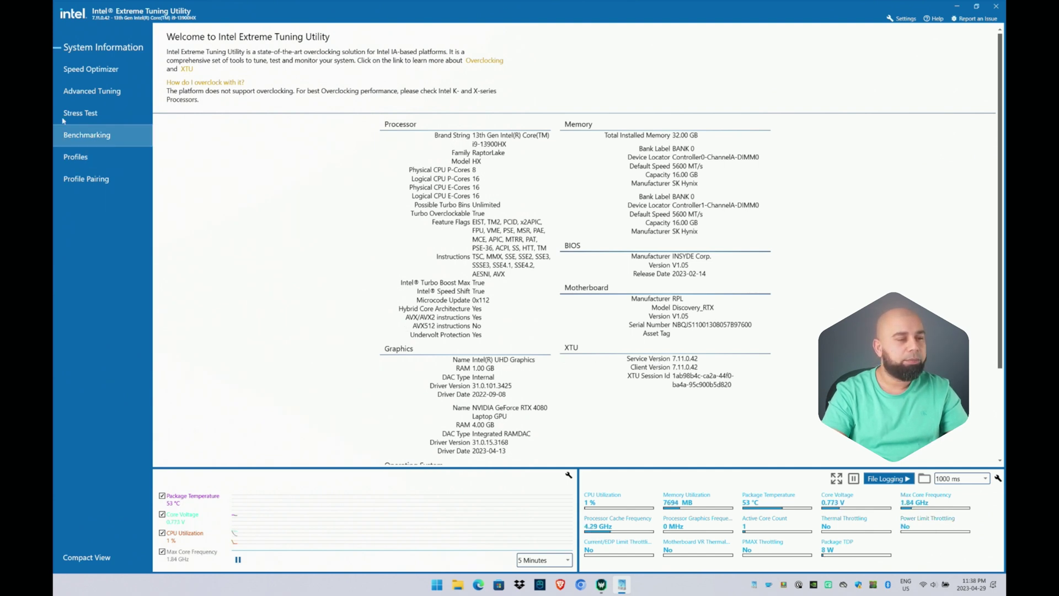
Show Advanced Tuning and view the info tips for Turbo Boost Short Power Max and Power Max.
left_click(98, 92)
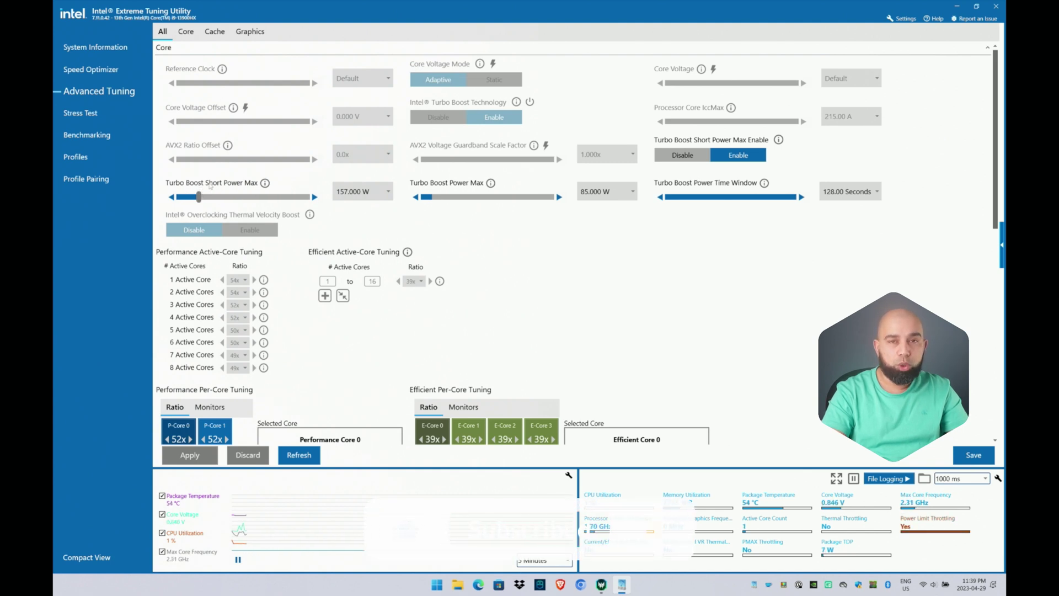
mouse_move(265, 183)
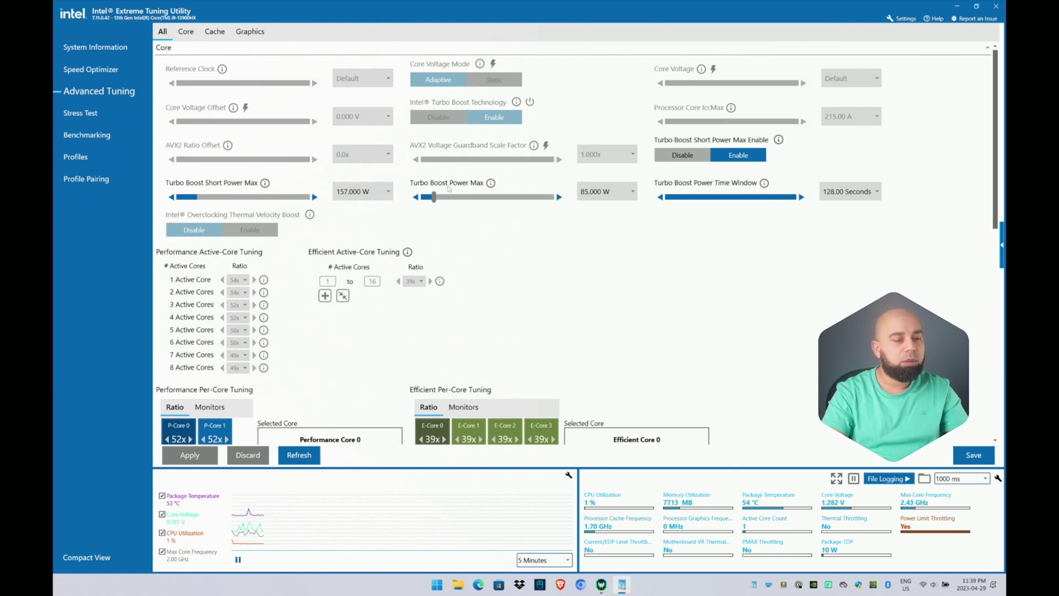
mouse_move(492, 185)
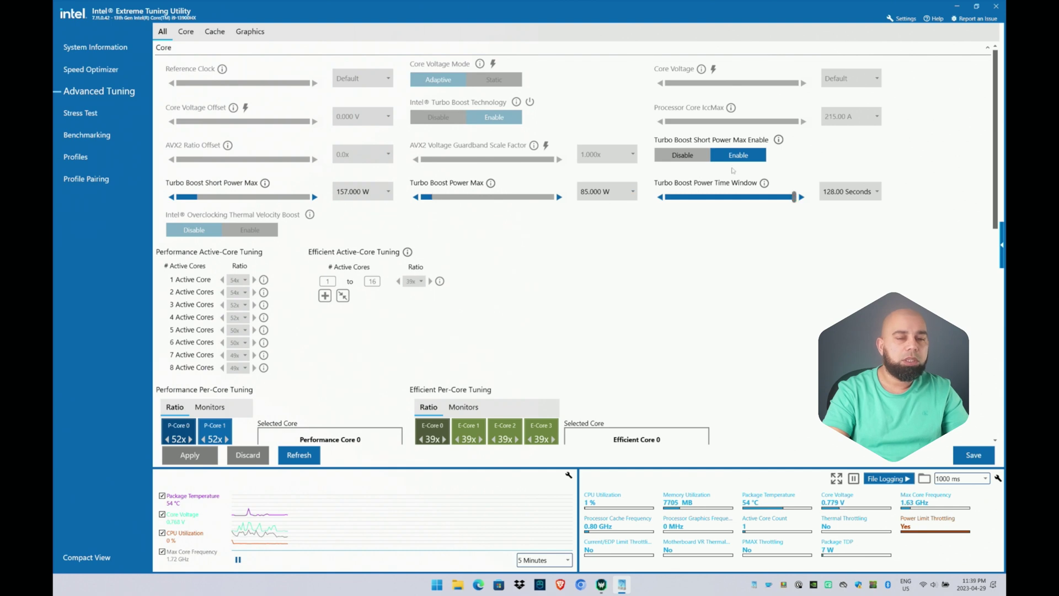
Change Max Step Size Power in the Advanced Options settings and check the Turbo Boost Power Max list.
left_click(902, 18)
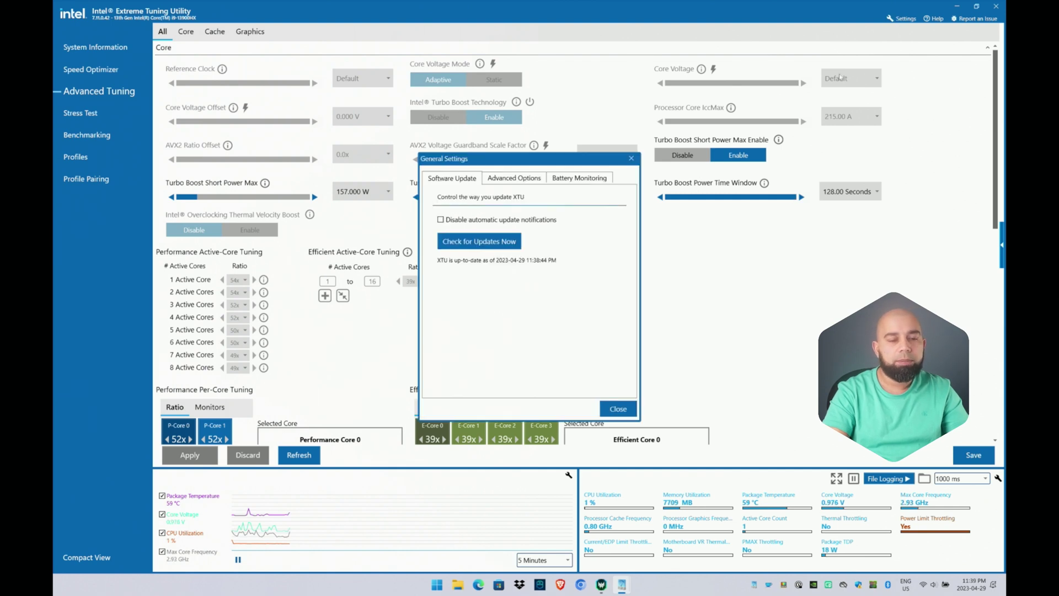
left_click(514, 178)
left_click(497, 352)
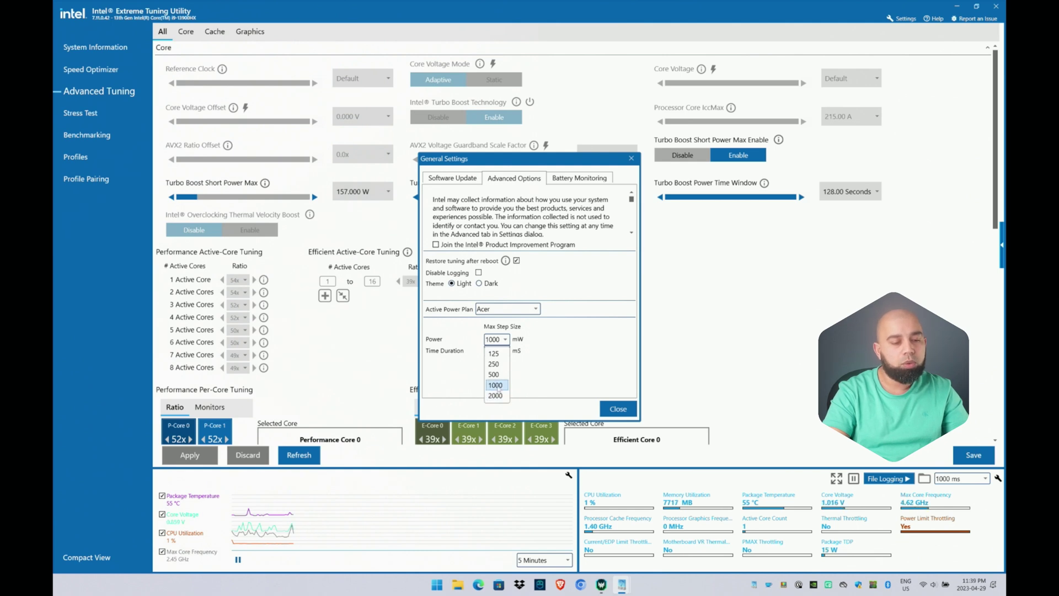
left_click(495, 395)
left_click(617, 409)
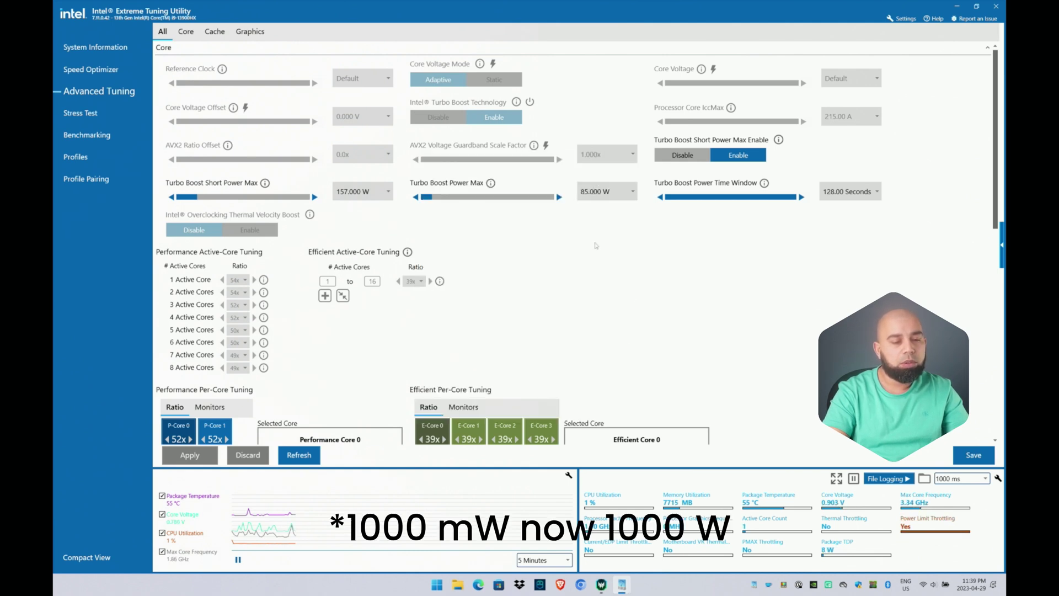
left_click(620, 193)
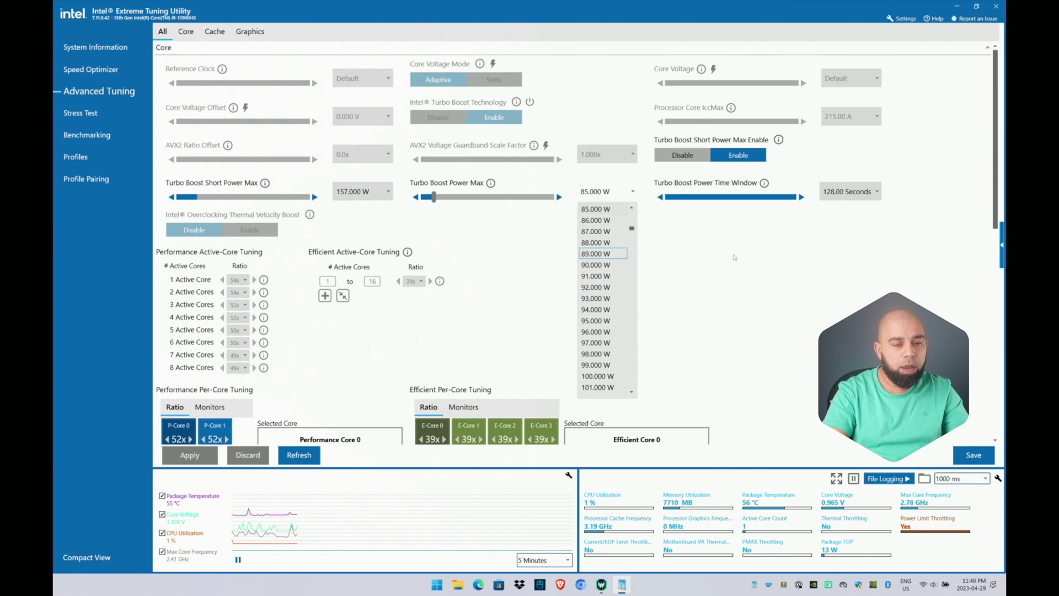
Set the power step size to 125 and review the Turbo Boost Power Max values unchanged.
left_click(605, 232)
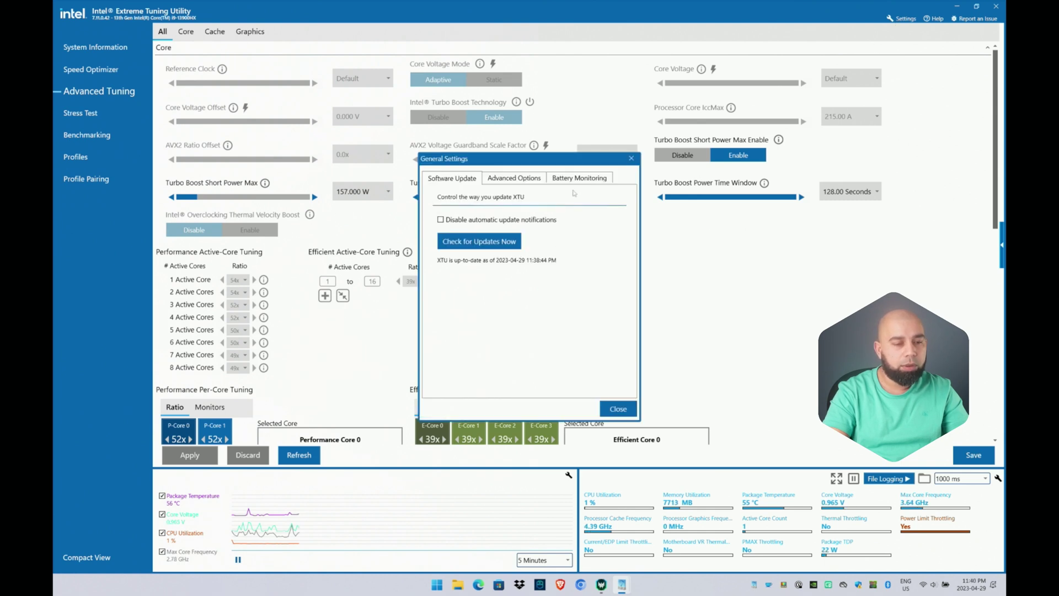
left_click(514, 177)
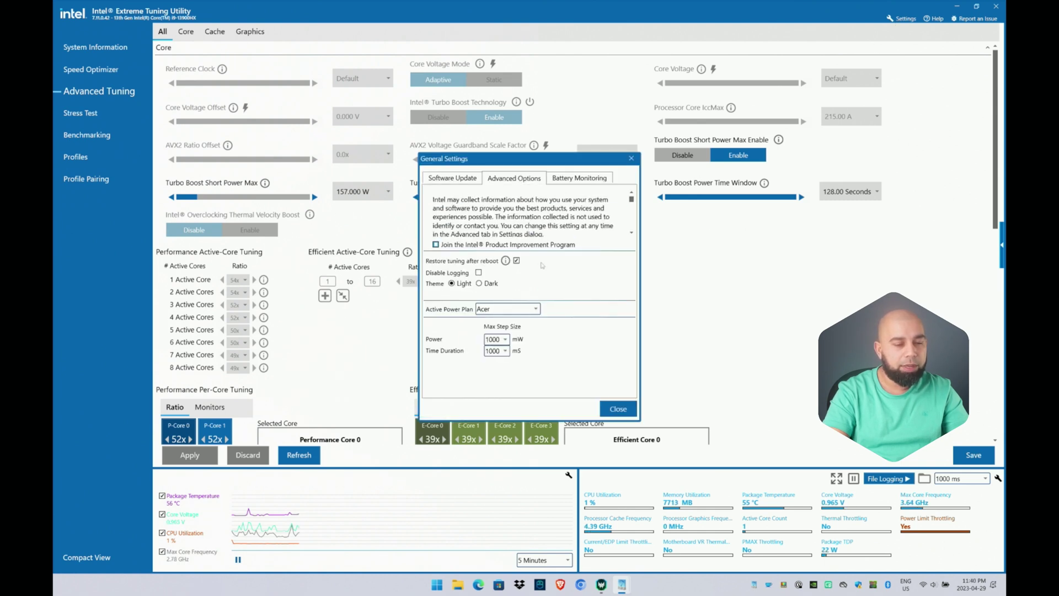
left_click(495, 350)
left_click(500, 357)
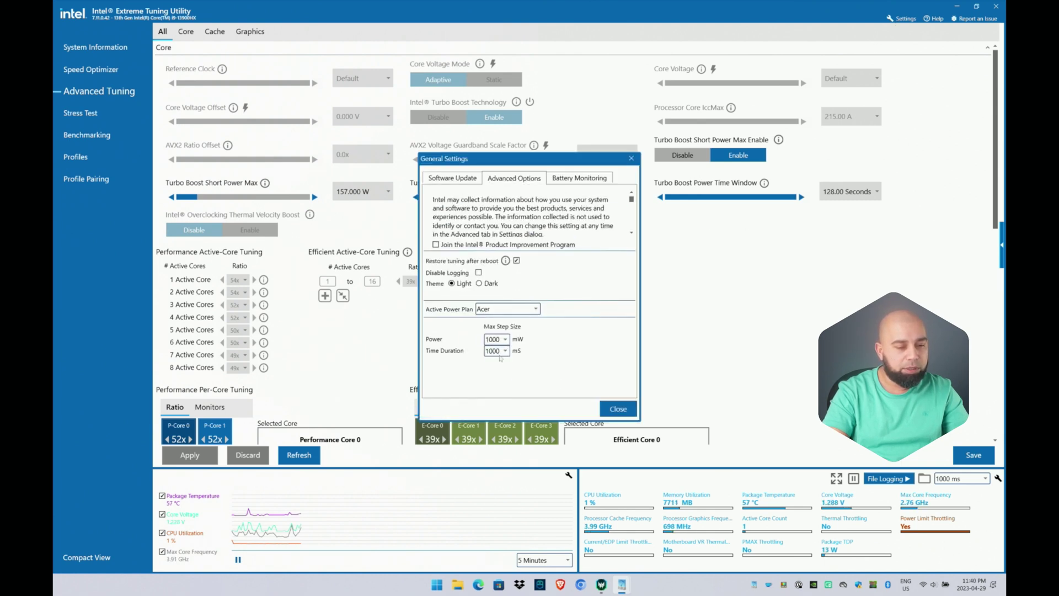
left_click(618, 406)
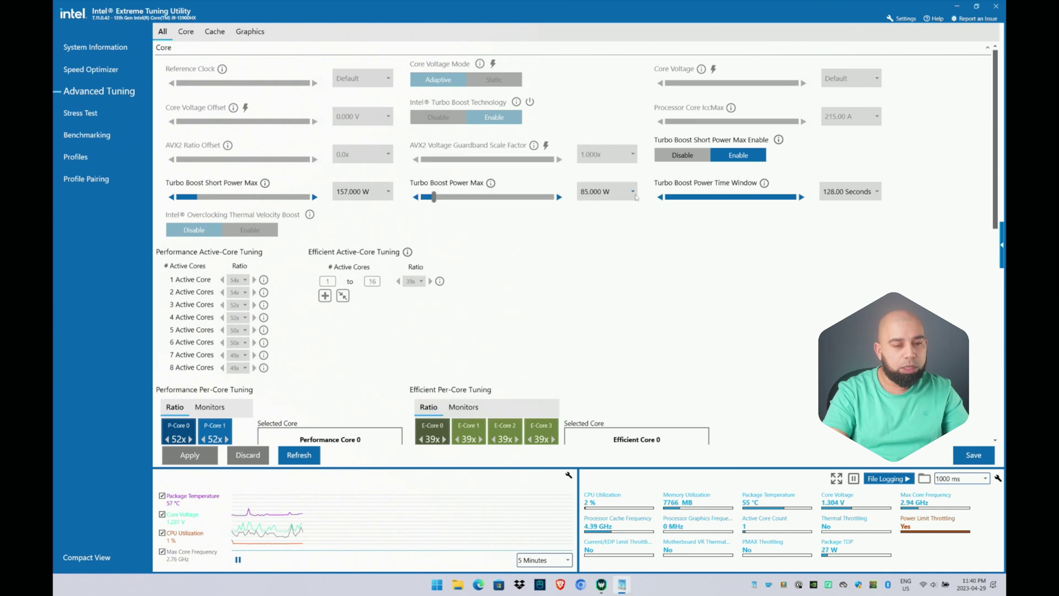
left_click(607, 191)
left_click(764, 286)
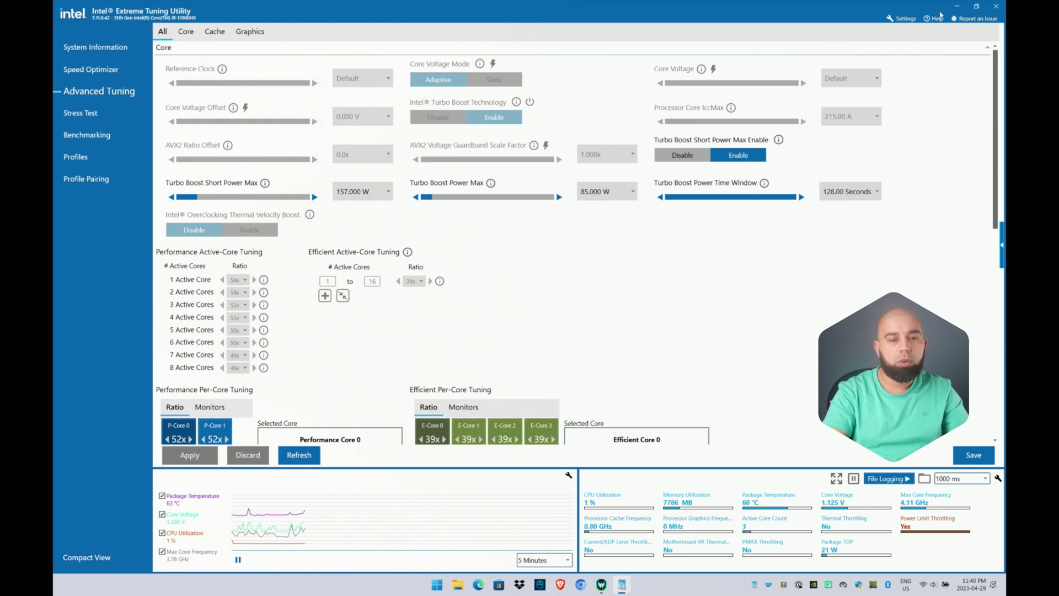
Set Max Step Size Power to 1000 mW and close General Settings.
left_click(890, 19)
left_click(514, 178)
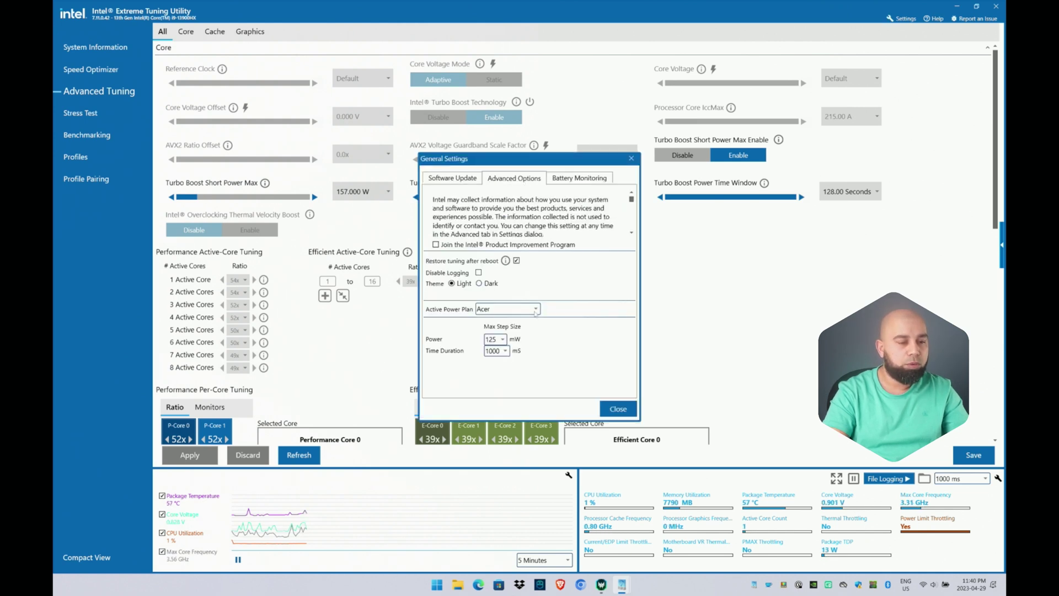
left_click(503, 340)
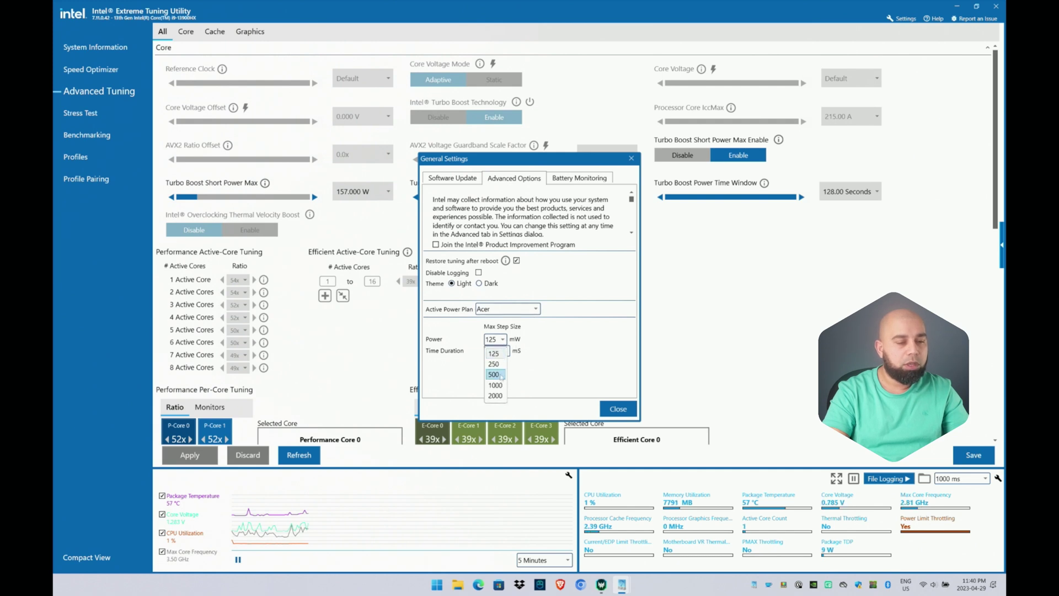
left_click(499, 388)
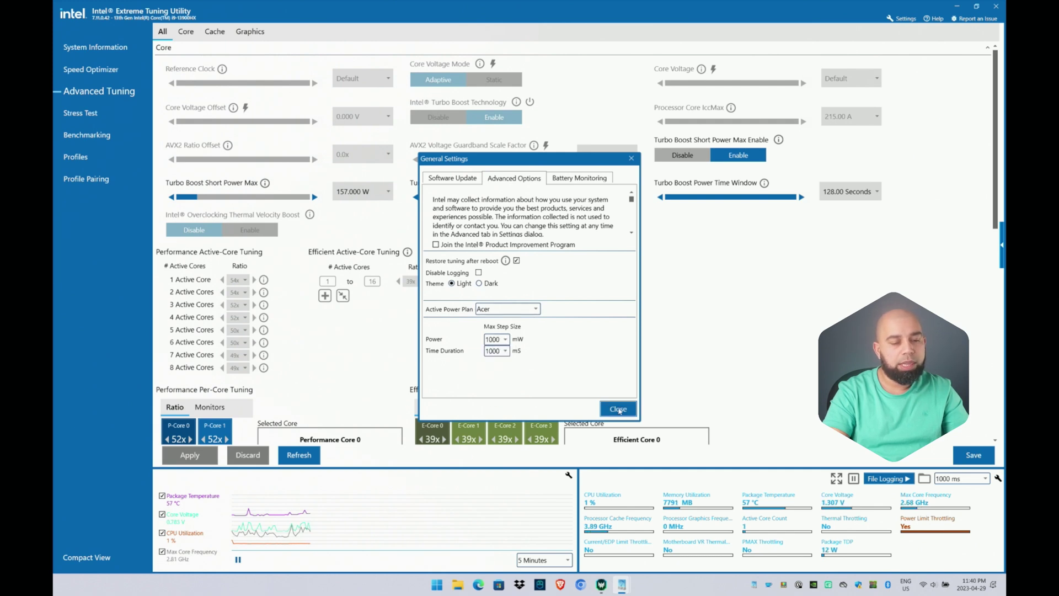
key("Escape")
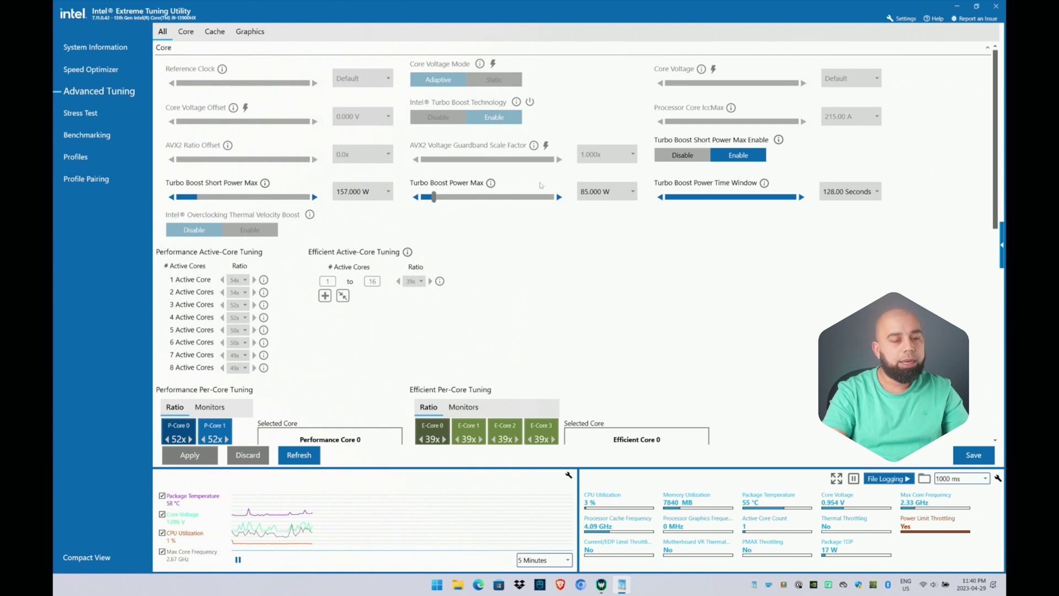
Select 55.000 W in the Turbo Boost Power Max list, replacing 85.000 W.
left_click(633, 191)
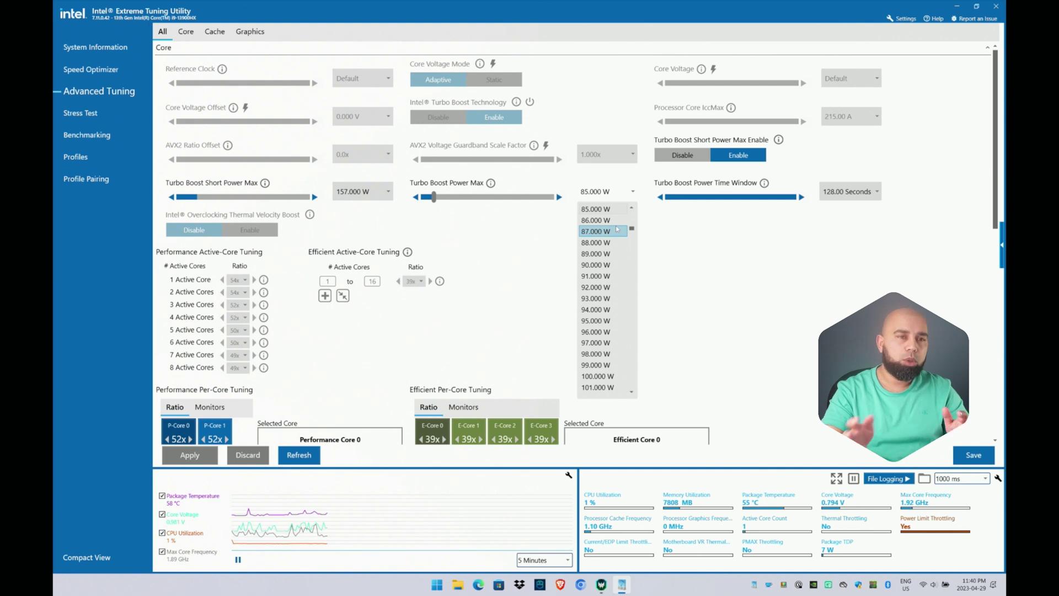
scroll(607, 248, "up", 16)
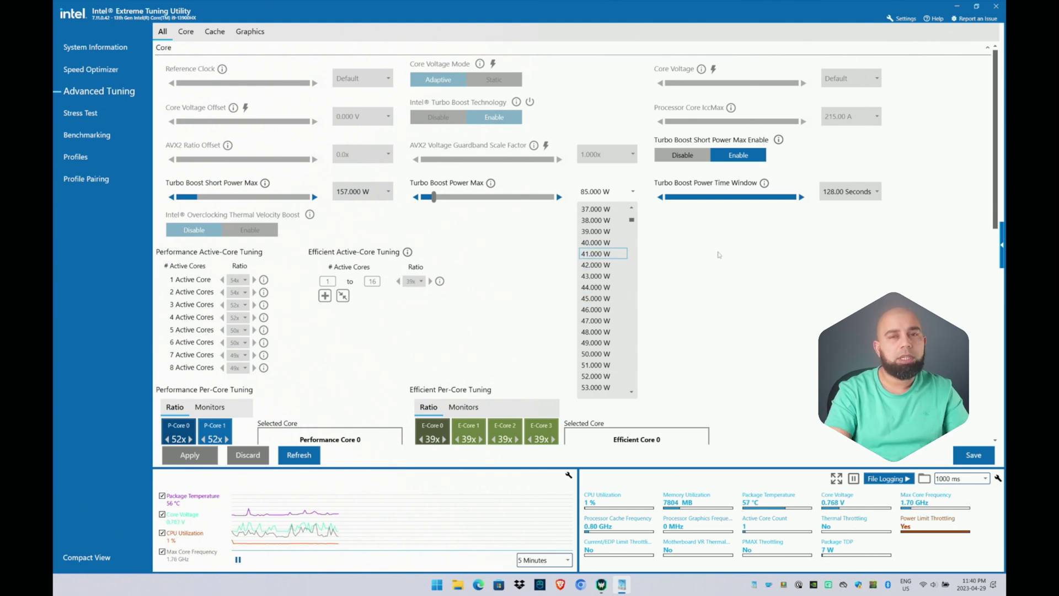
scroll(614, 280, "up", 2)
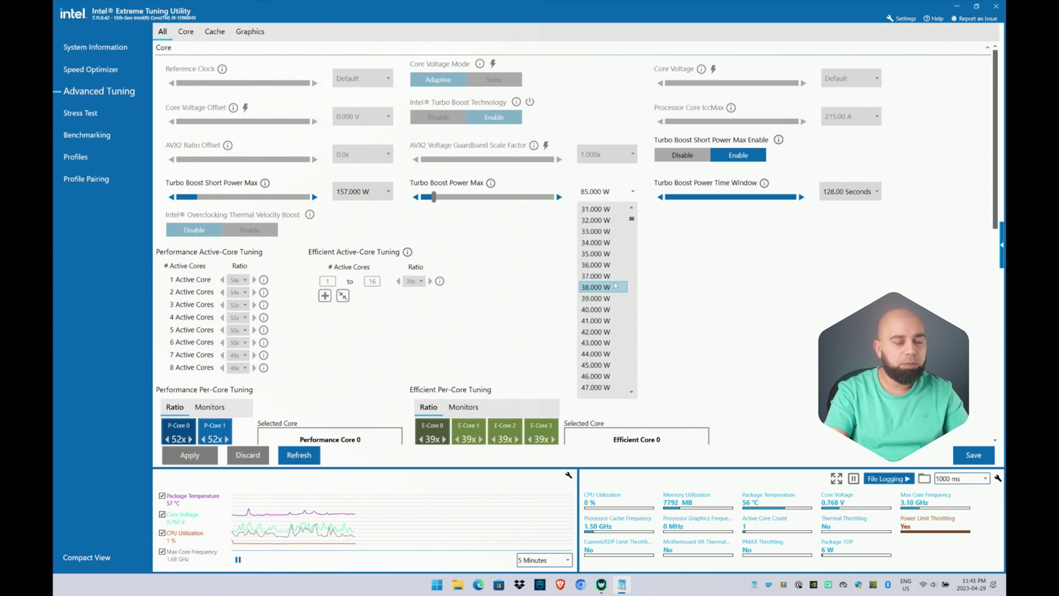
scroll(615, 285, "up", 4)
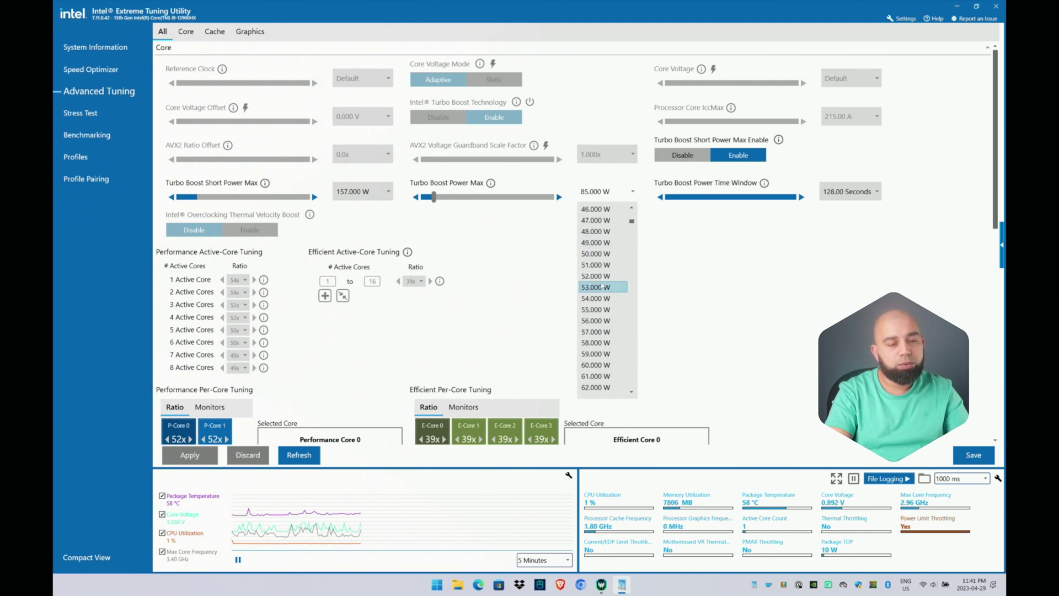
scroll(599, 265, "down", 3)
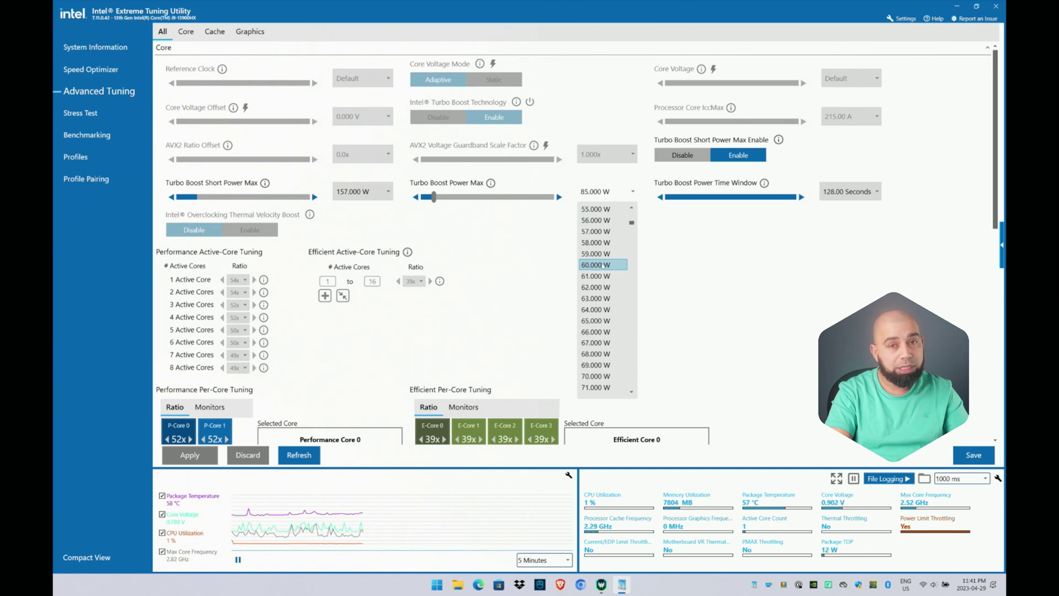
scroll(599, 273, "up", 3)
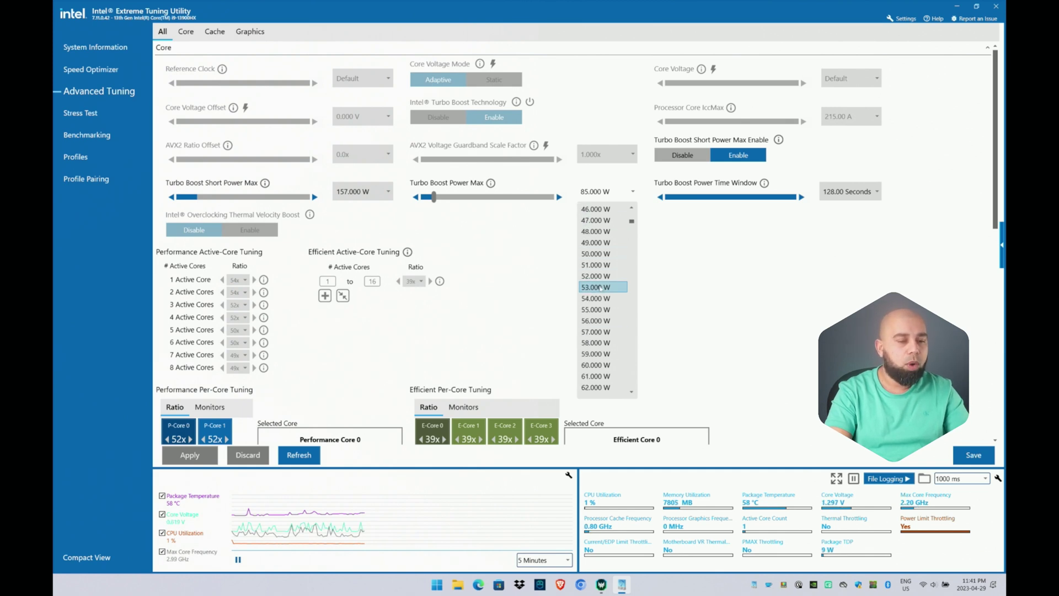
key("Escape")
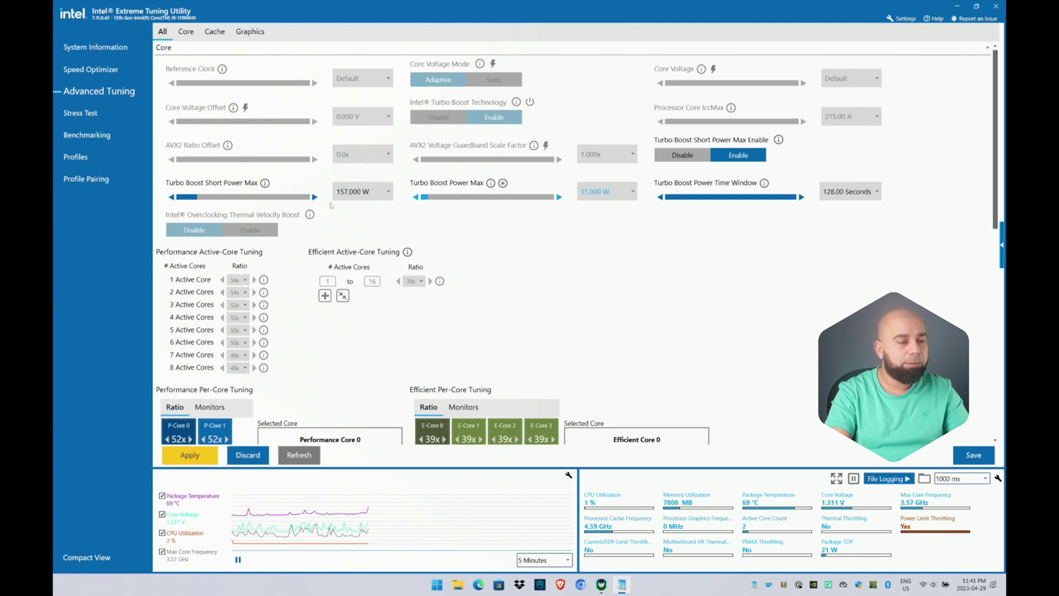
Set Turbo Boost Short Power Max to 60.000 W.
left_click(373, 194)
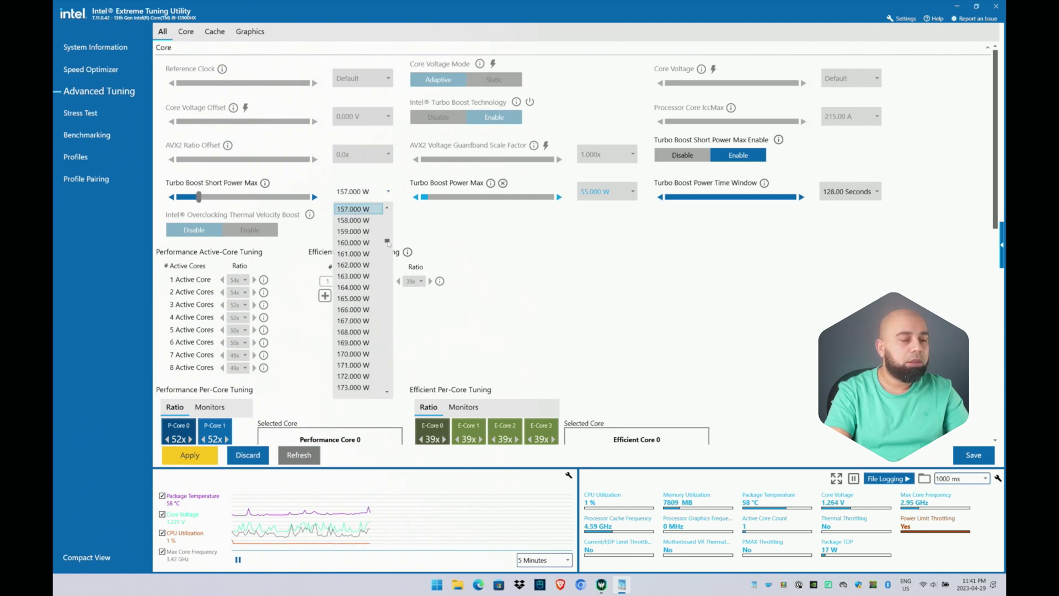
scroll(370, 287, "up", 20)
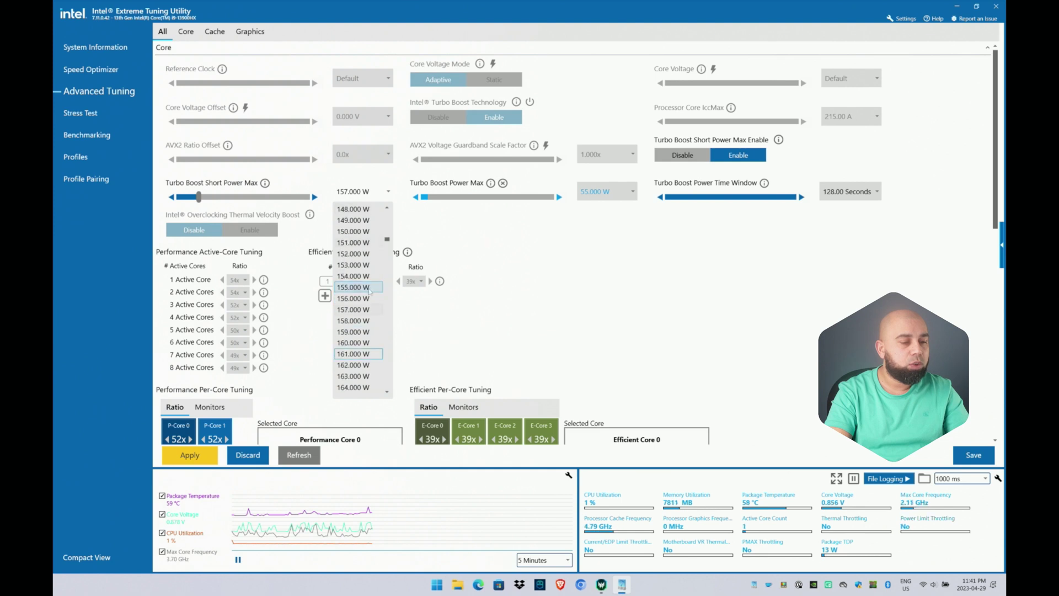
scroll(370, 292, "up", 9)
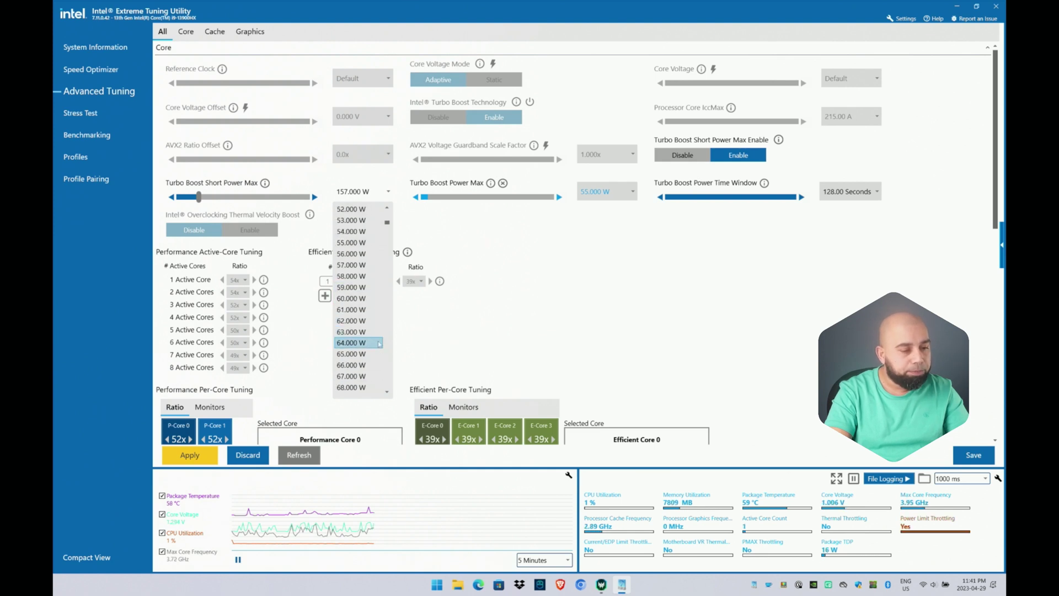
left_click(369, 298)
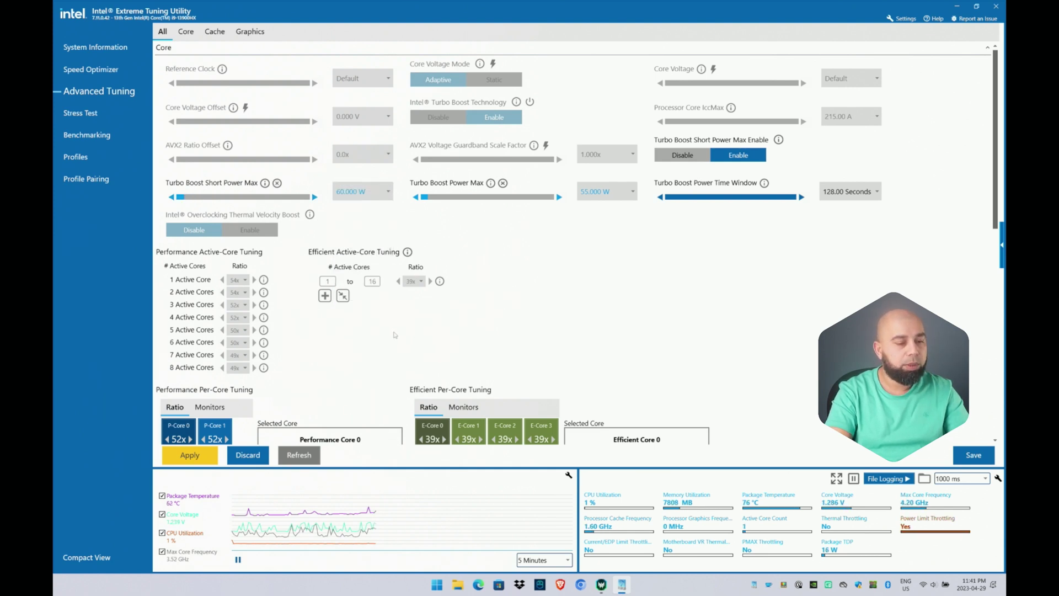
Keep the Power Time Window at 128 seconds and apply both new power limits.
left_click(858, 190)
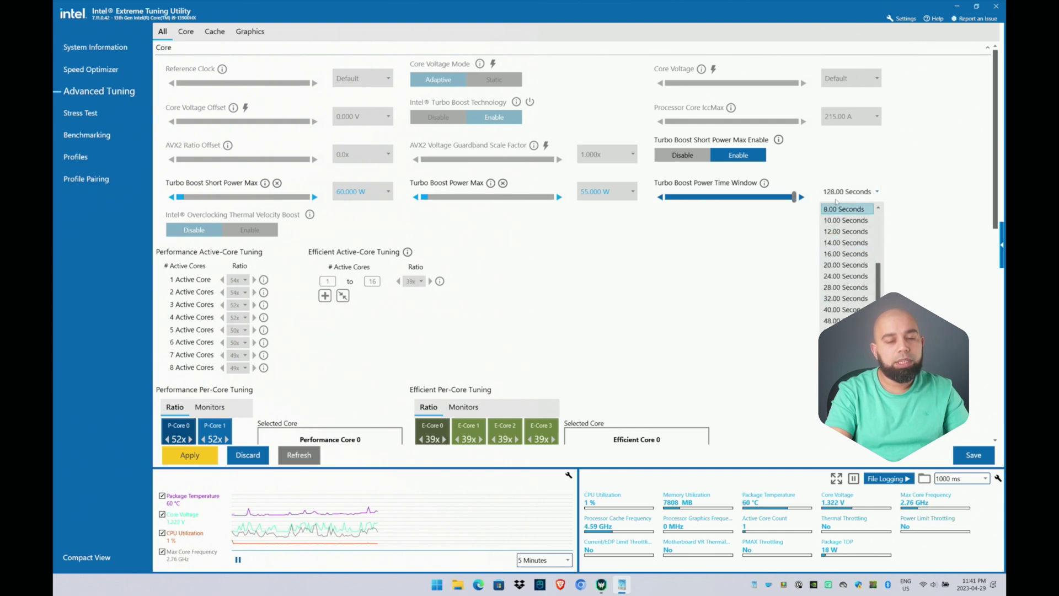
left_click(847, 205)
mouse_move(765, 187)
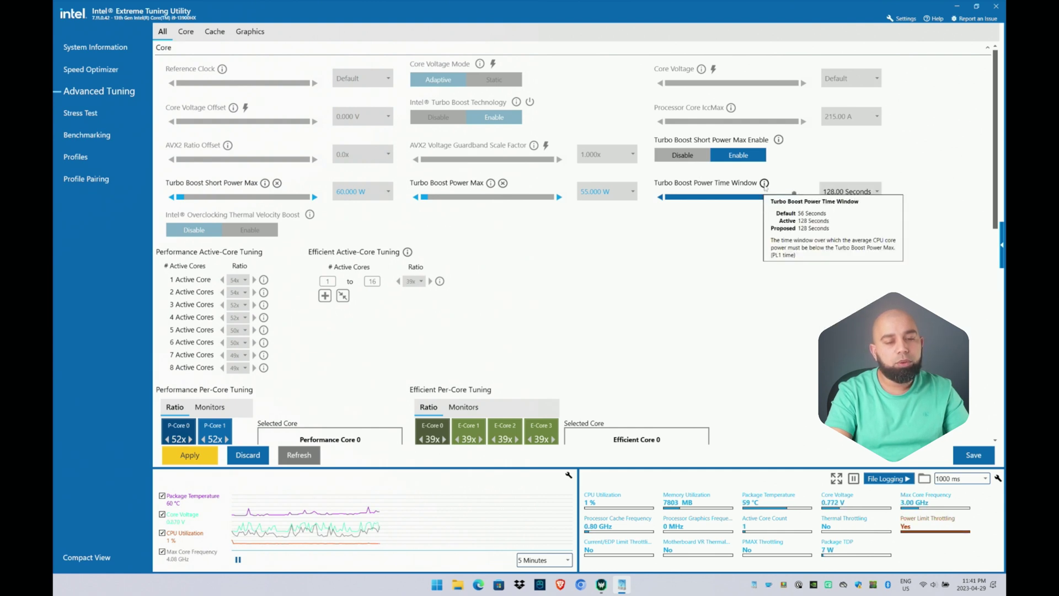
left_click(850, 191)
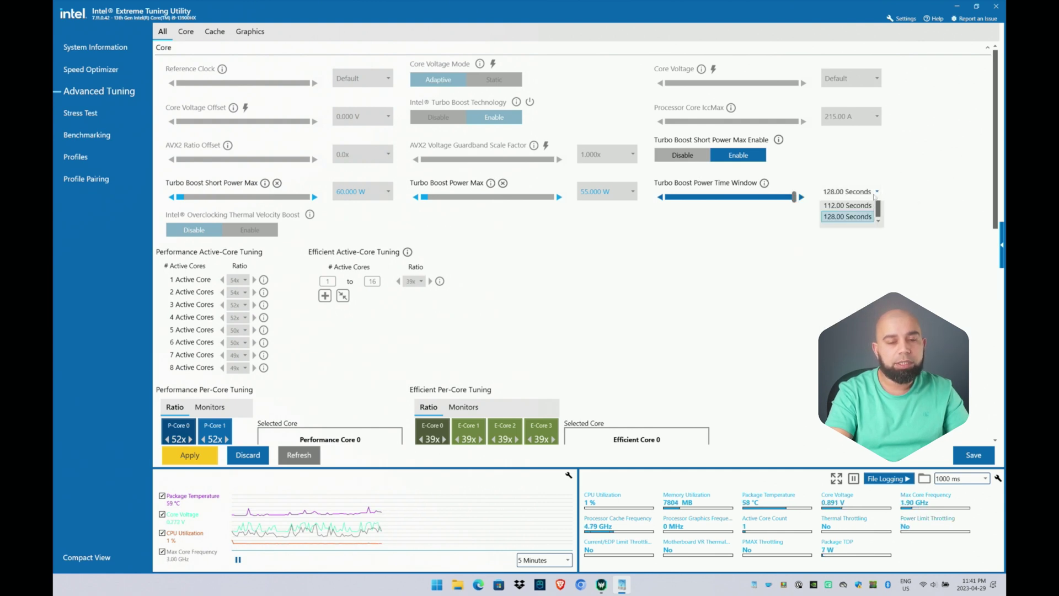
key("Escape")
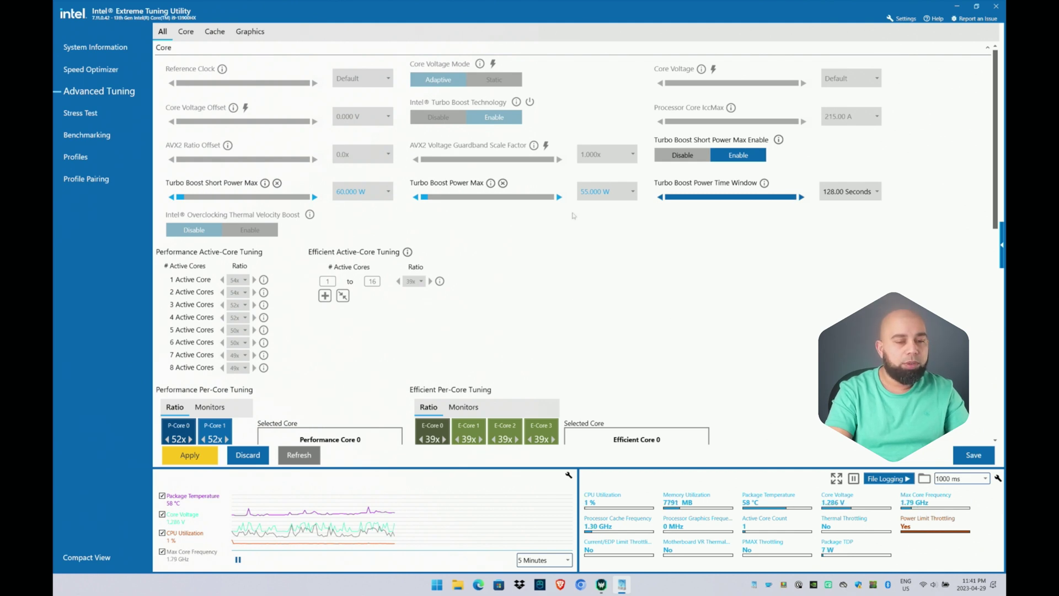
left_click(192, 456)
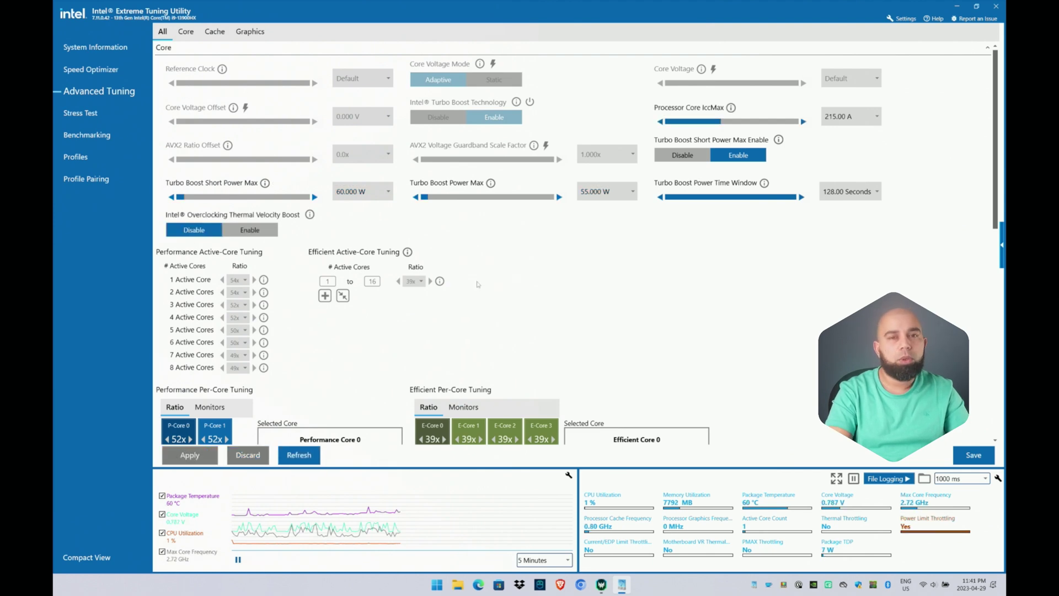
Choose CPU Stress Test at 5 minutes, return to Advanced Tuning, and minimize XTU.
left_click(98, 115)
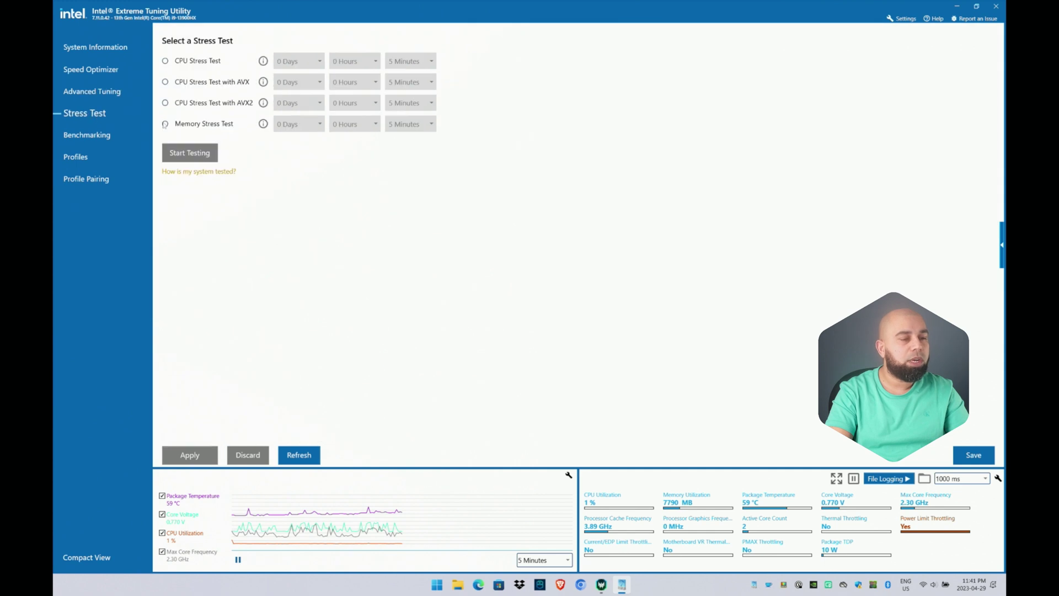
left_click(165, 61)
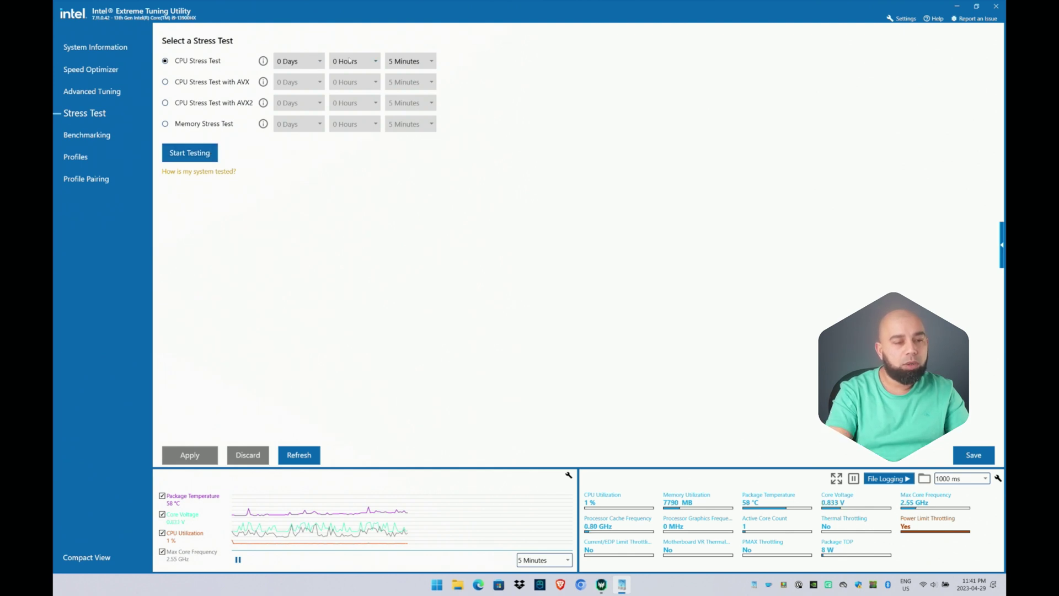
left_click(410, 62)
left_click(517, 206)
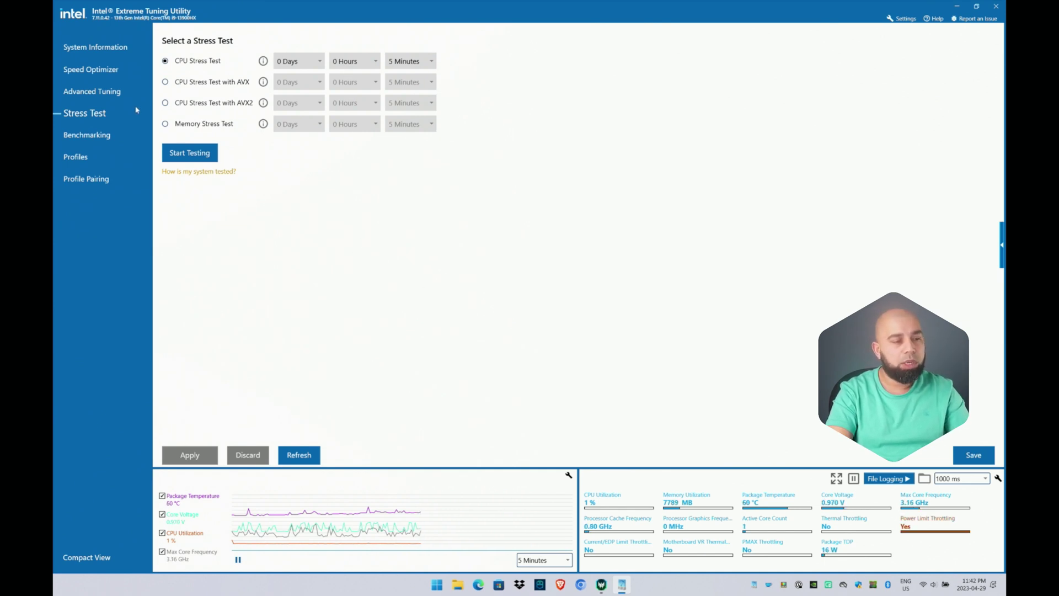
left_click(91, 91)
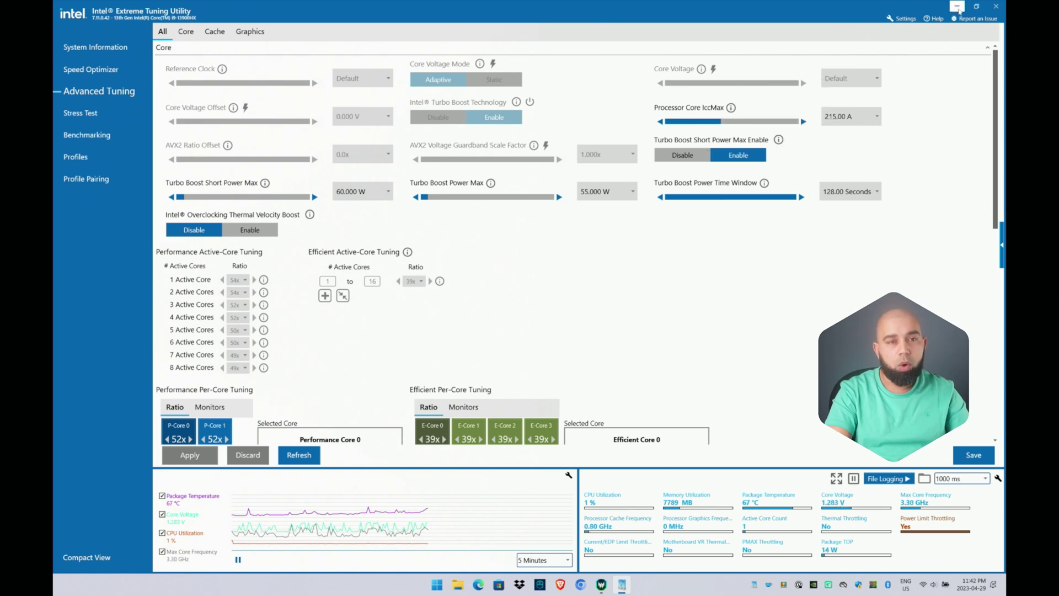
left_click(960, 7)
Launch Acer PredatorSense from the Start menu's pinned apps to check Quiet mode.
left_click(437, 585)
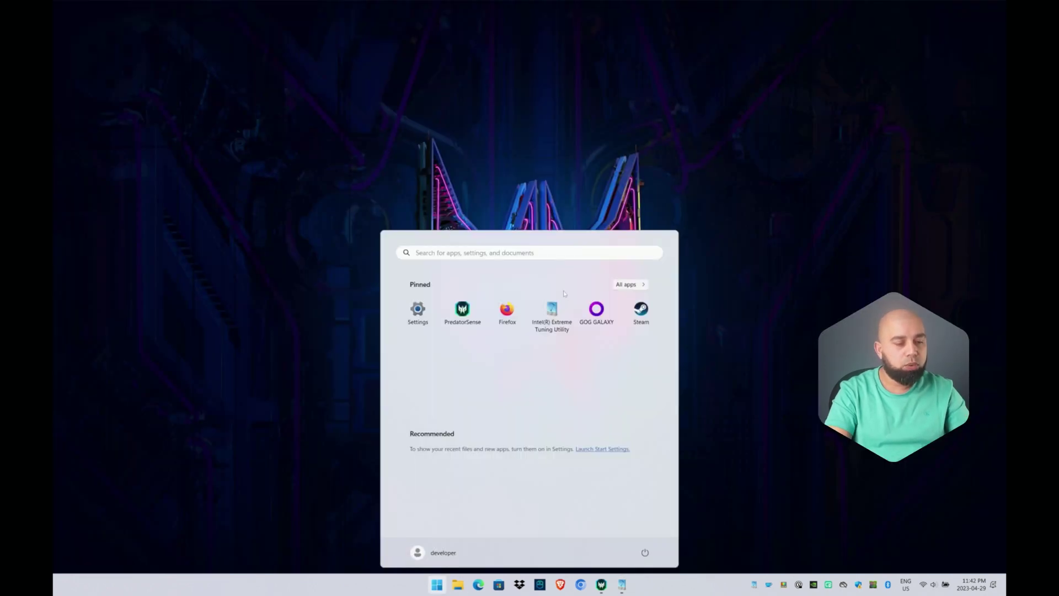
left_click(463, 309)
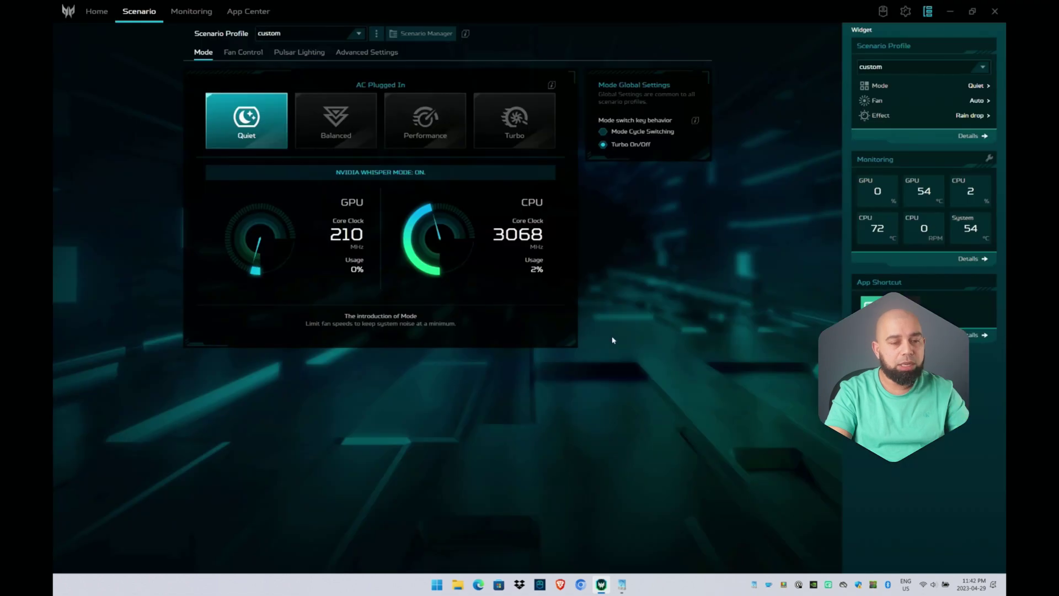